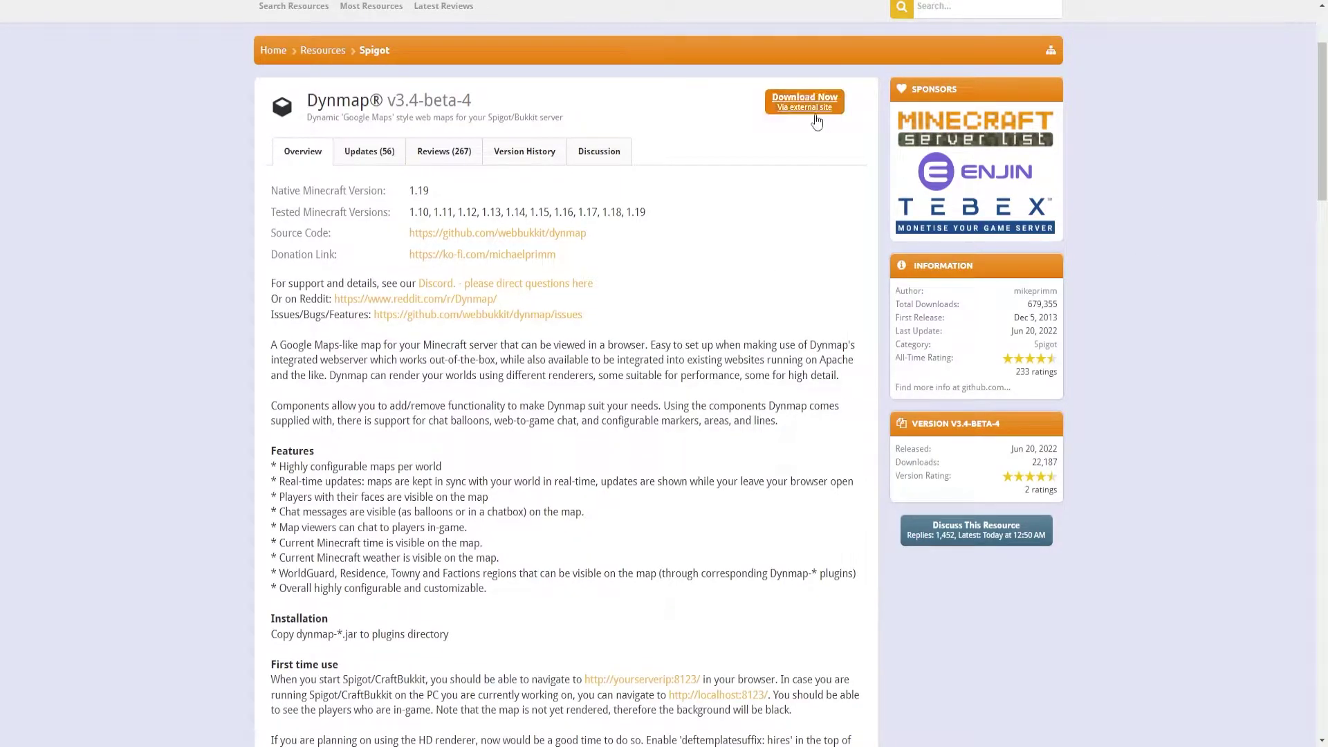
Step: Download Dynmap-3.4-beta-4-spigot.jar and upload it into the server's plugins folder
{"action": "left_click", "coordinate": [837, 107]}
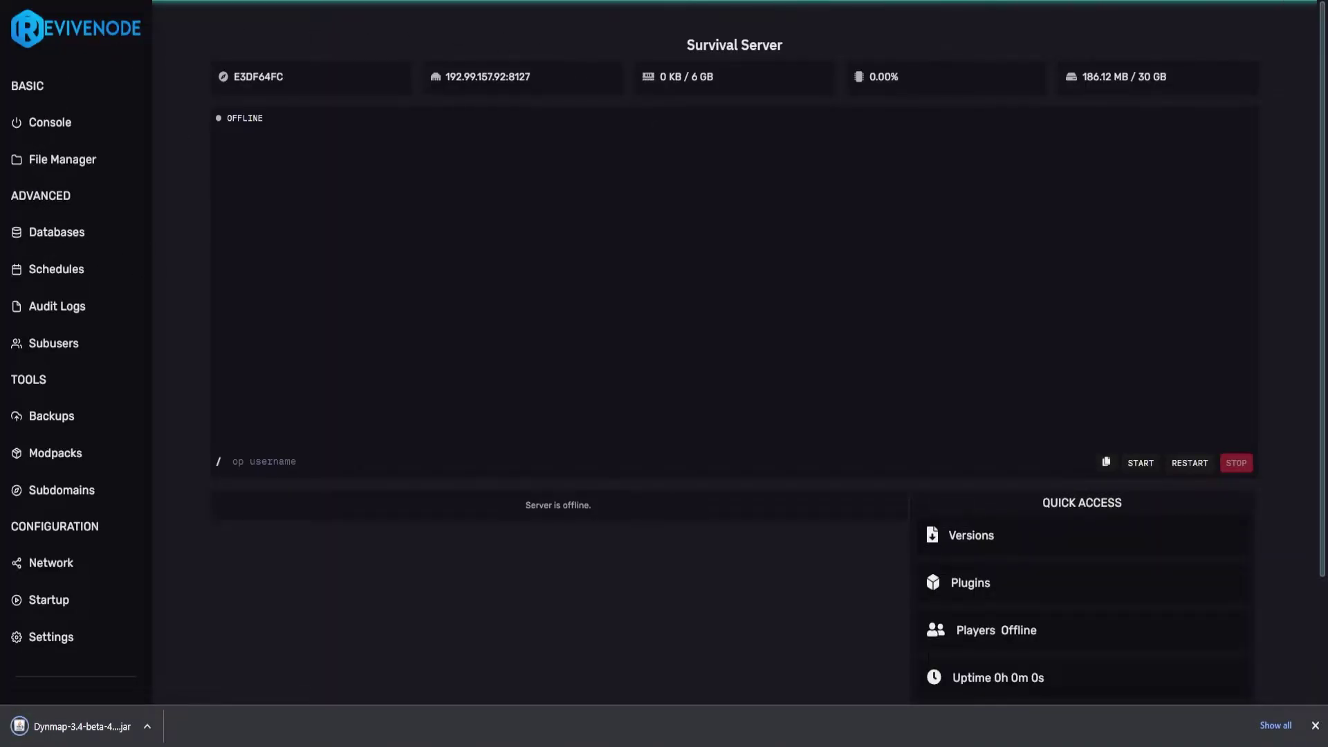
{"action": "left_click", "coordinate": [122, 169]}
{"action": "left_click", "coordinate": [327, 328]}
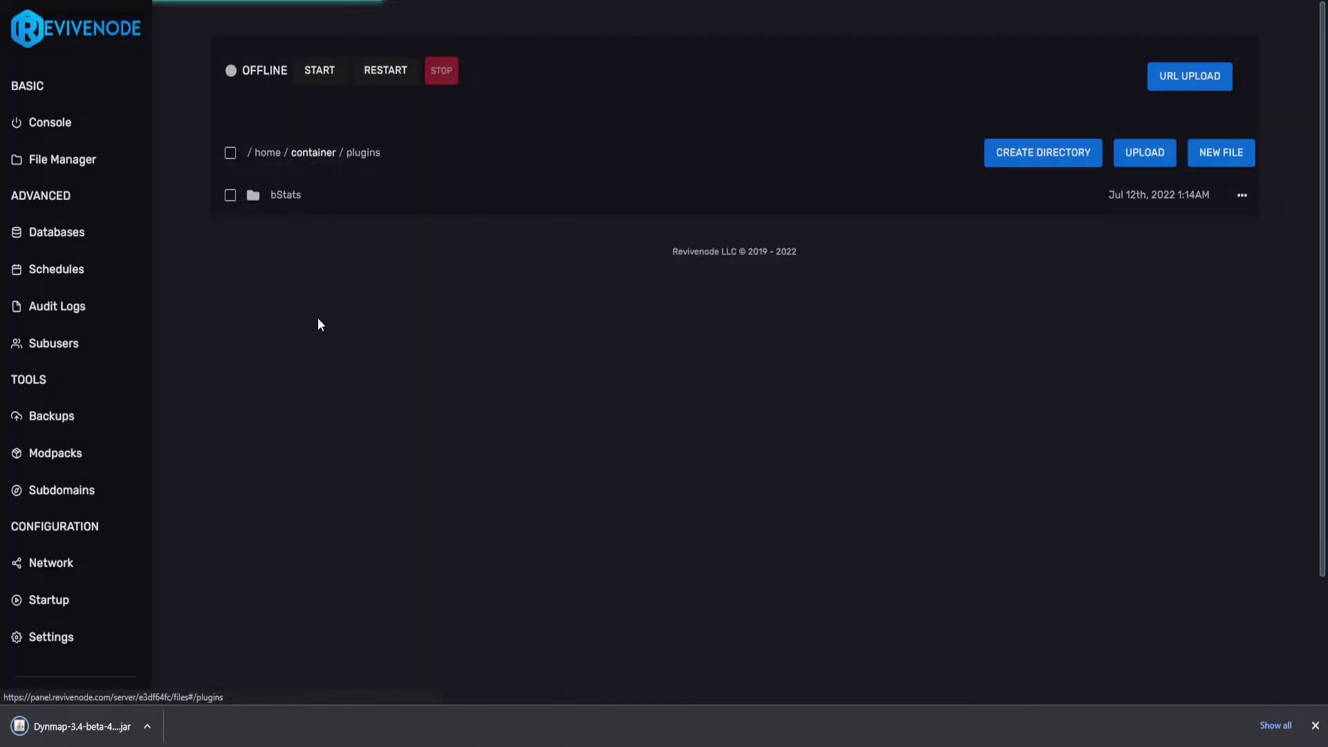
{"action": "left_click_drag", "start_coordinate": [116, 735], "coordinate": [417, 346]}
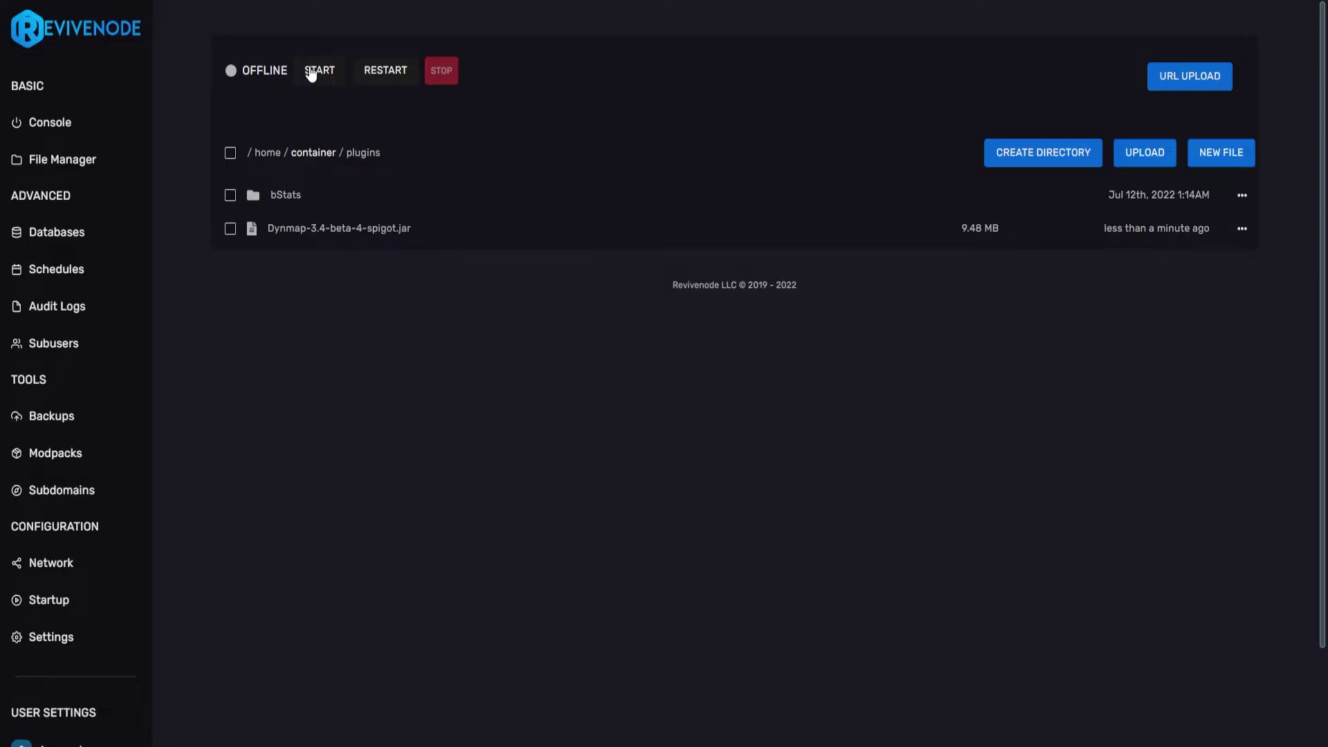
Step: Start the server and create an extra network allocation on port 8167
{"action": "left_click", "coordinate": [311, 74]}
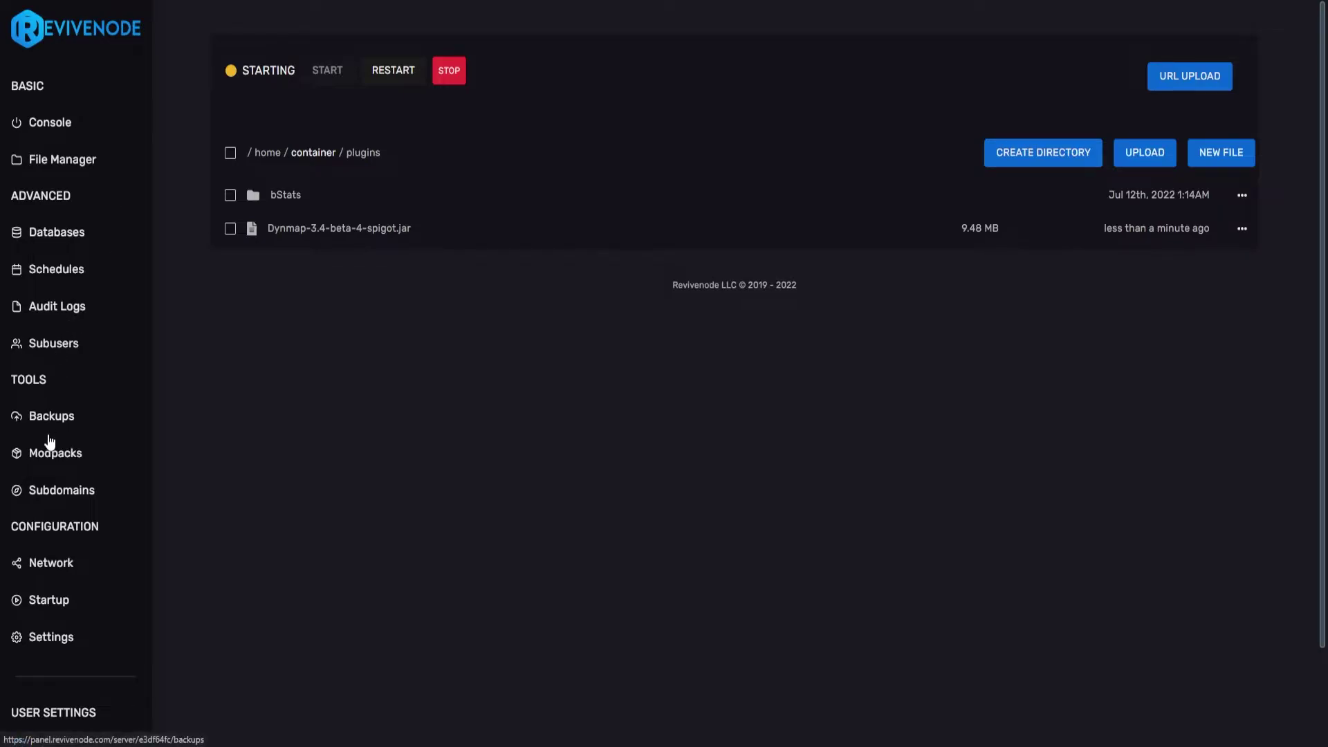
{"action": "left_click", "coordinate": [72, 566]}
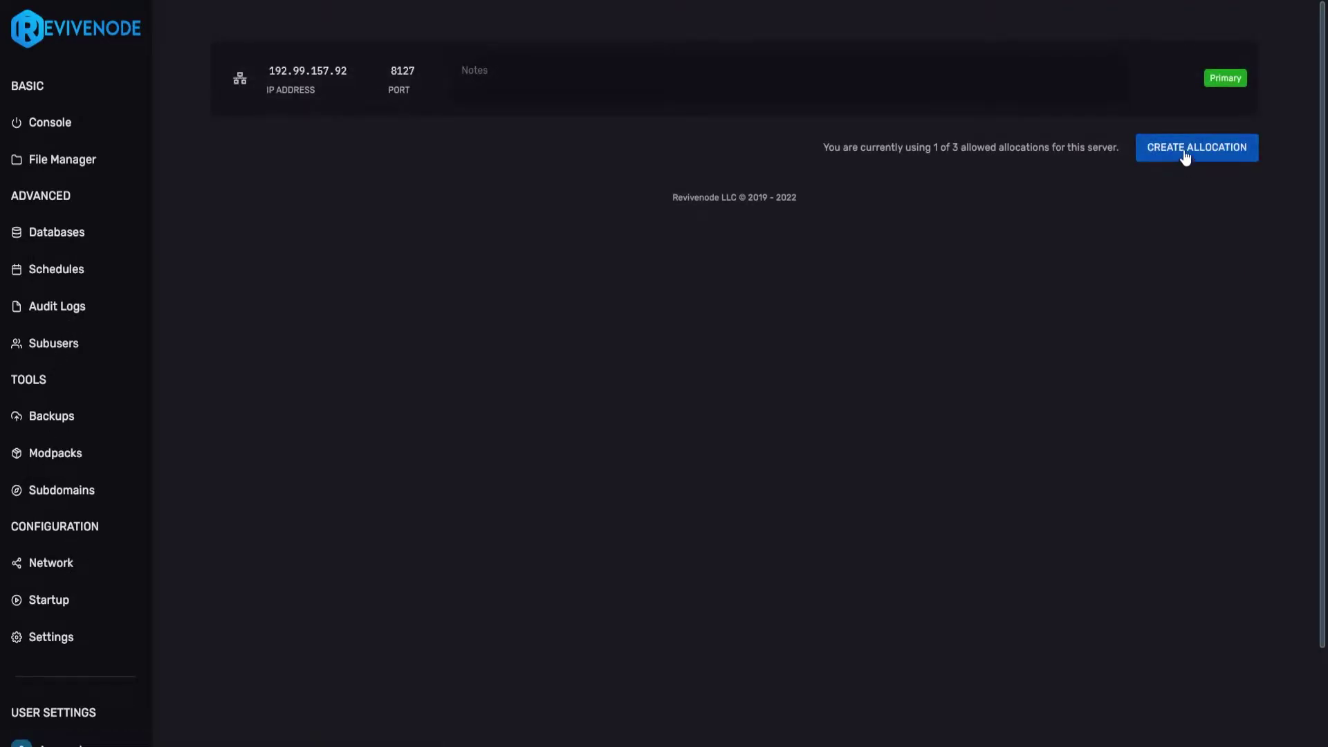
{"action": "left_click", "coordinate": [1186, 153]}
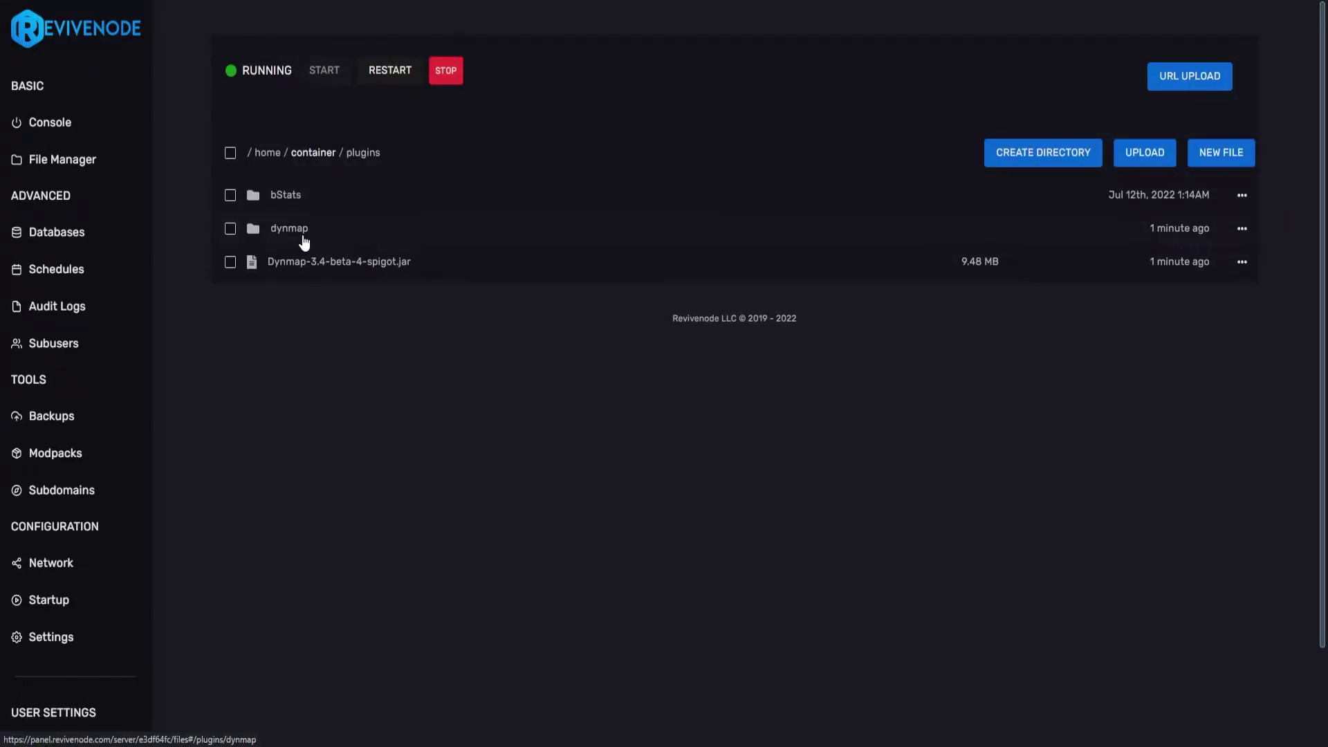
Step: In dynmap/configuration.txt, change deftemplatesuffix from hires to lowres
{"action": "left_click", "coordinate": [304, 235]}
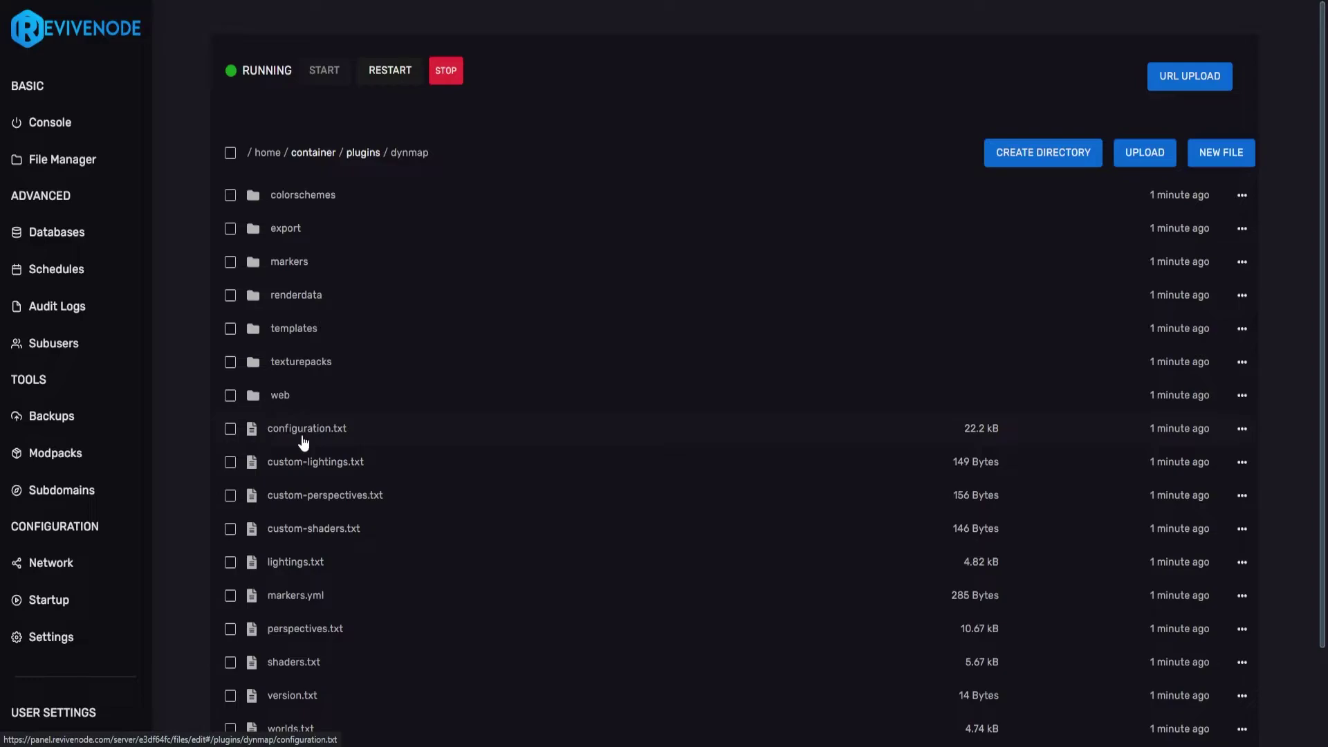
{"action": "left_click", "coordinate": [340, 433]}
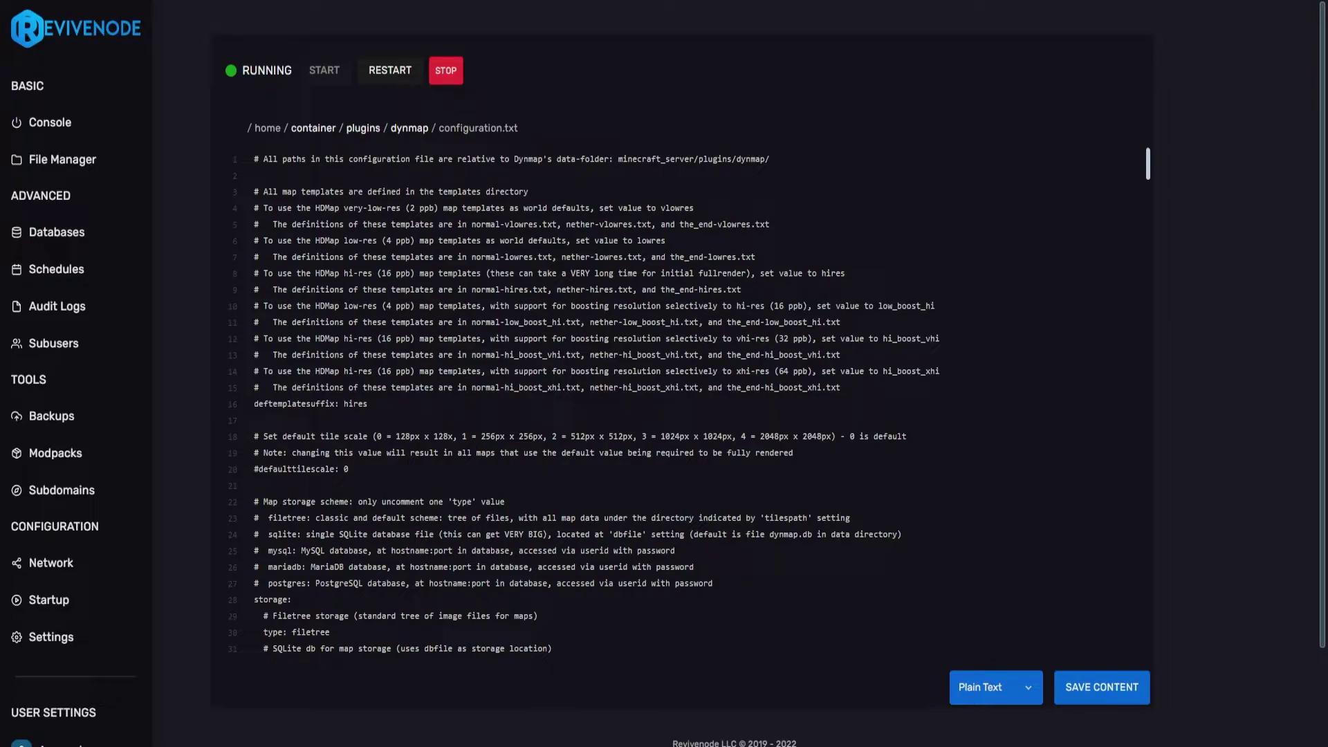
{"action": "left_click_drag", "start_coordinate": [344, 404], "coordinate": [368, 404]}
{"action": "type", "text": "lowres"}
Step: Search the configuration for webserver-port to find its value of 8167
{"action": "scroll", "coordinate": [605, 322], "scroll_direction": "down", "scroll_amount": 1}
{"action": "scroll", "coordinate": [606, 323], "scroll_direction": "up", "scroll_amount": 1}
{"action": "key", "text": "ctrl+f"}
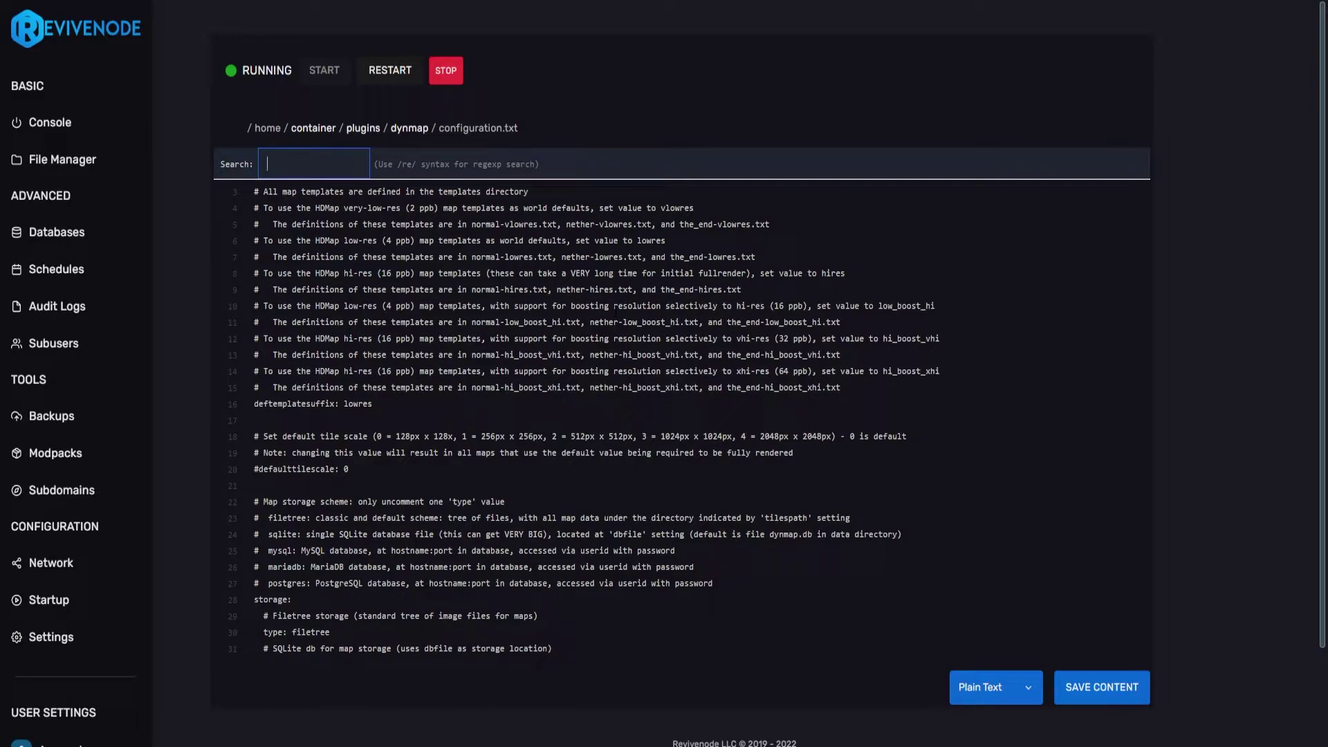
{"action": "type", "text": "webserver-port"}
{"action": "key", "text": "Return"}
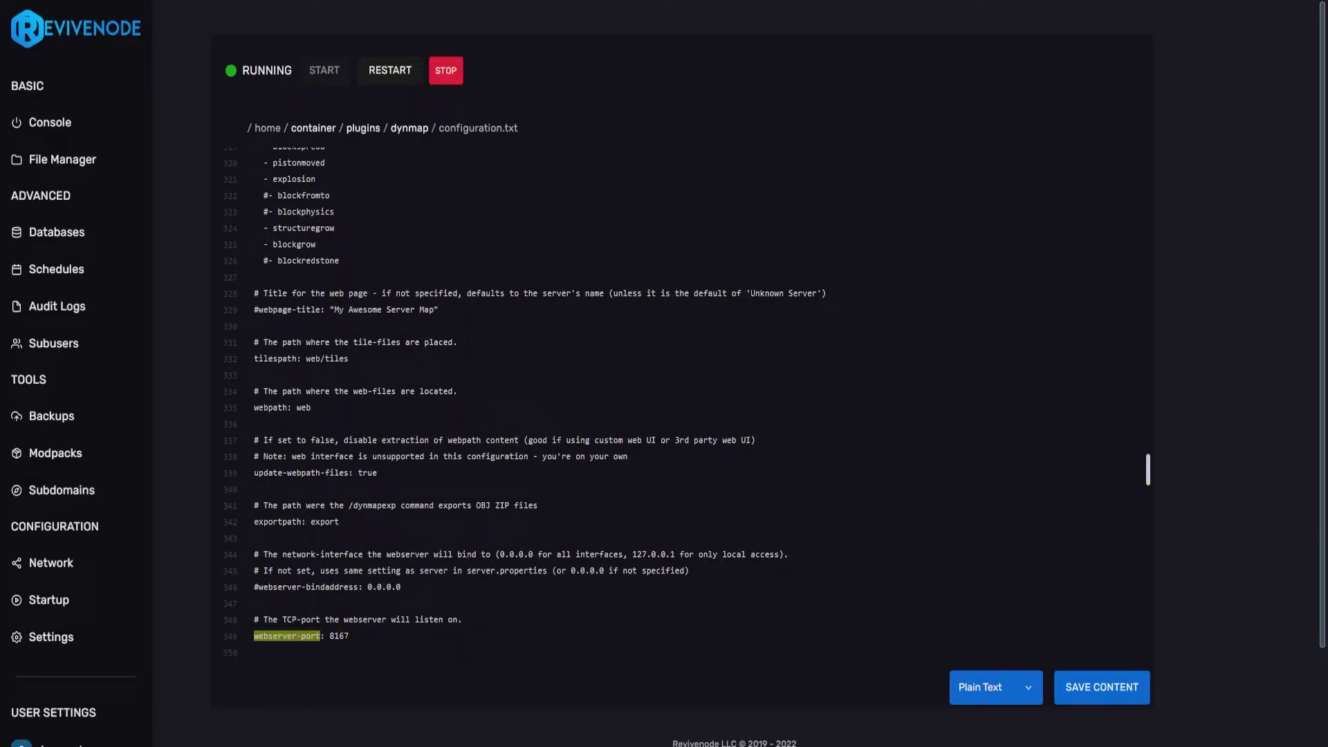
Step: Save the edited configuration and restart the server
{"action": "left_click", "coordinate": [1069, 688]}
{"action": "left_click", "coordinate": [445, 69]}
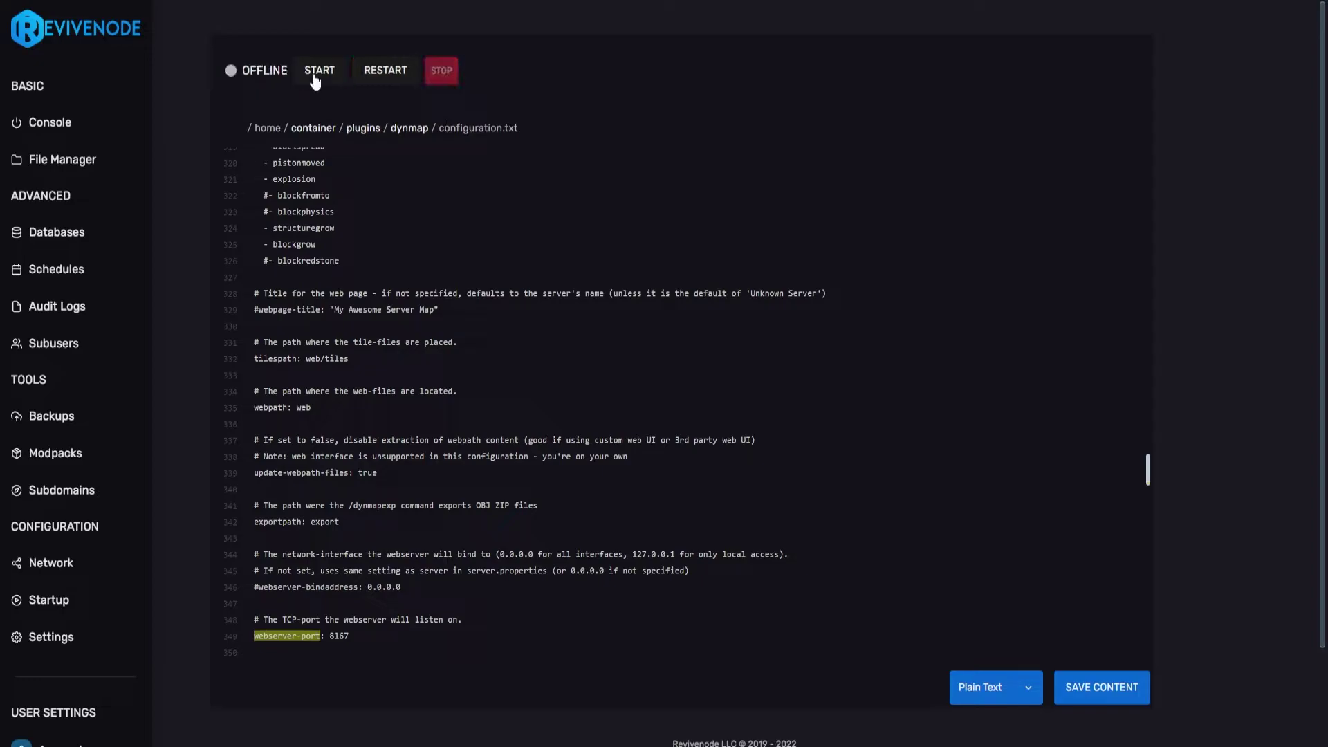
{"action": "left_click", "coordinate": [312, 81]}
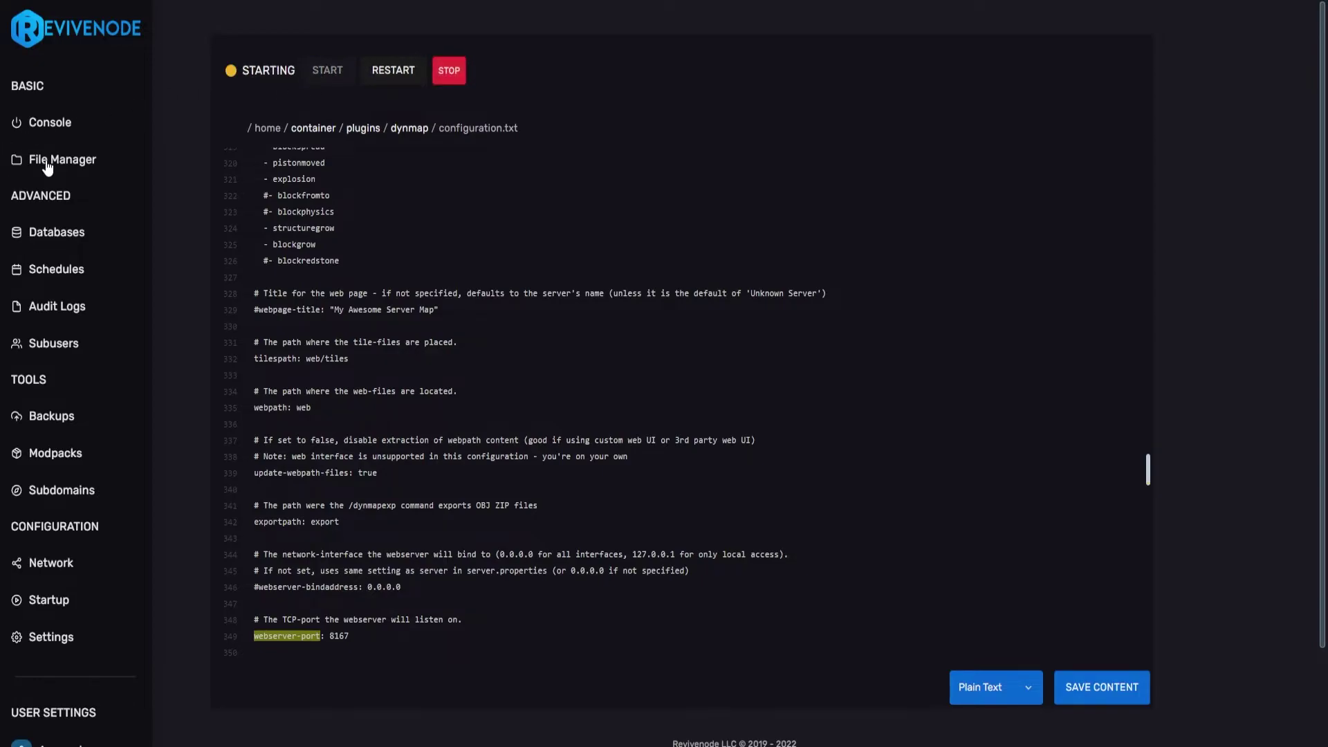
Step: Run 'dynmap fullrender world' in the server console
{"action": "left_click", "coordinate": [45, 122]}
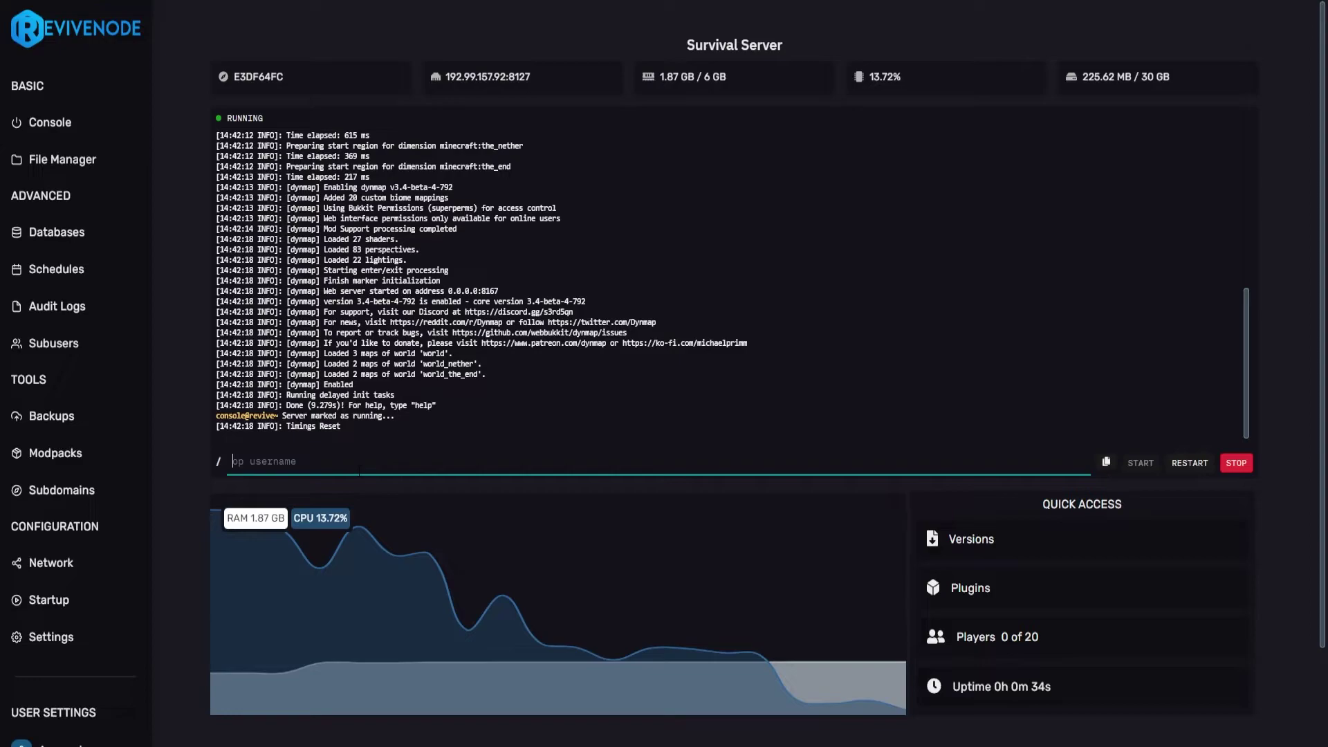
{"action": "type", "text": "dyn"}
{"action": "type", "text": "map full"}
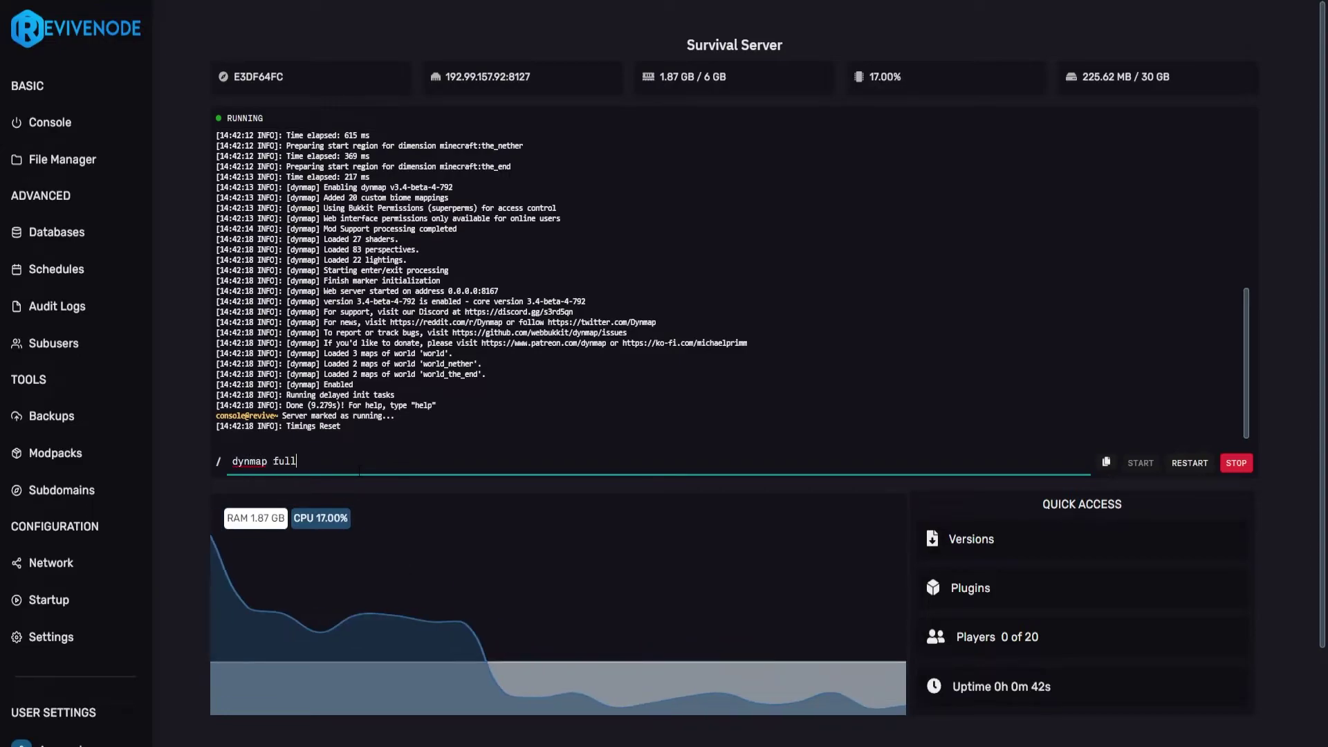
{"action": "type", "text": "render world"}
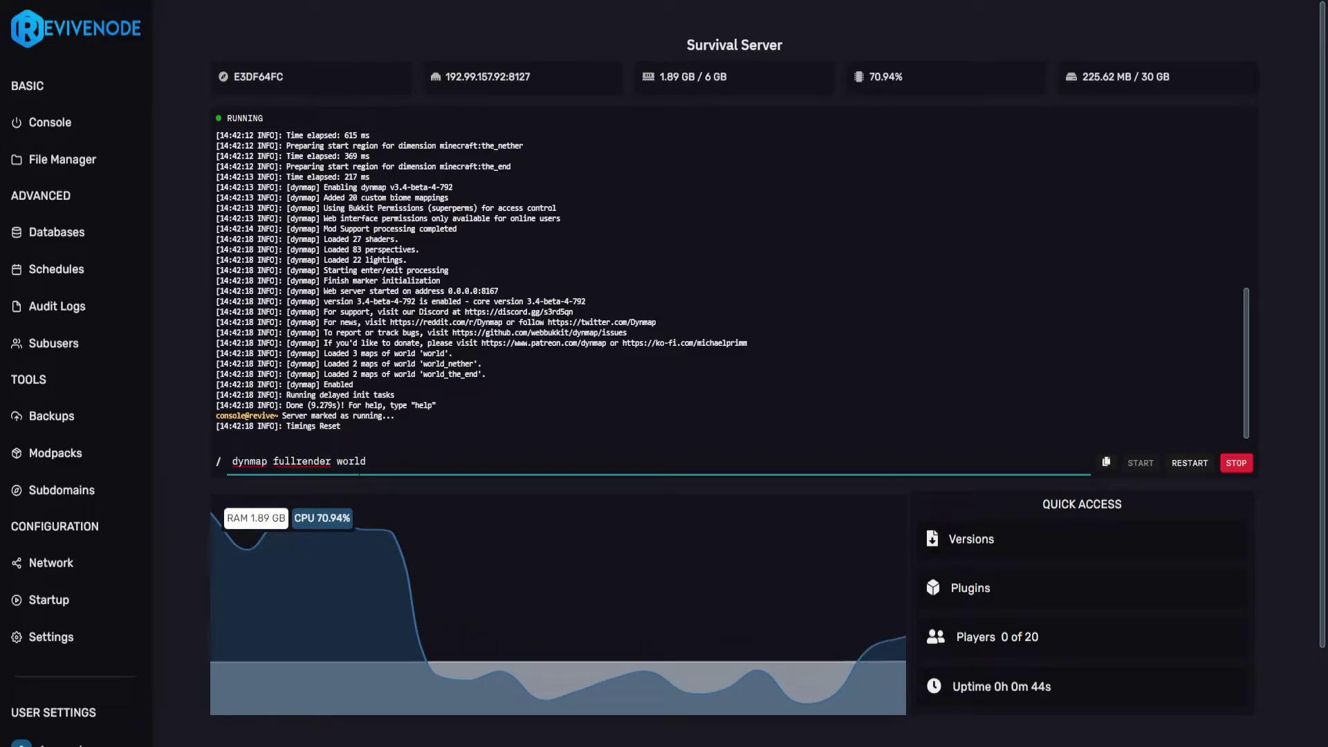
{"action": "key", "text": "shift+Left"}
{"action": "key", "text": "shift+Left"}
{"action": "key", "text": "shift+Left"}
{"action": "key", "text": "shift+Left"}
{"action": "key", "text": "shift+Left"}
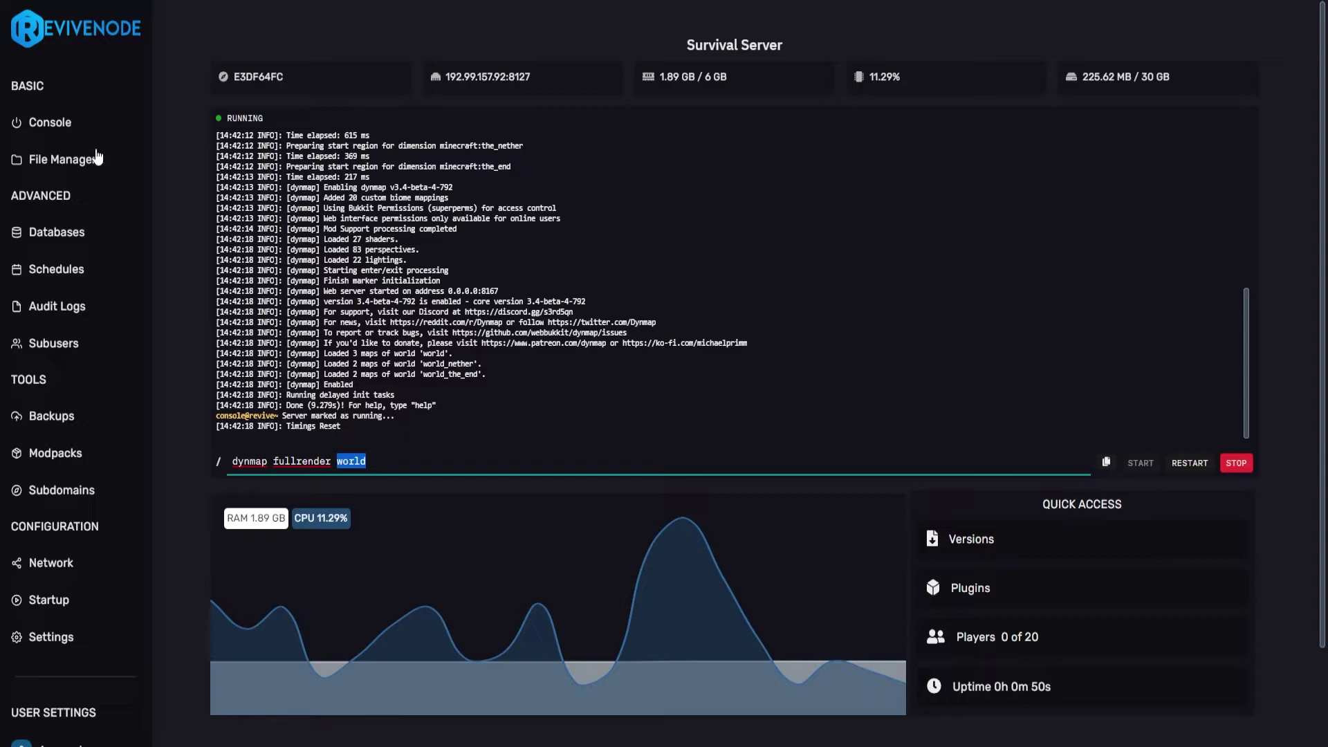
{"action": "right_click", "coordinate": [97, 158]}
{"action": "left_click", "coordinate": [119, 161]}
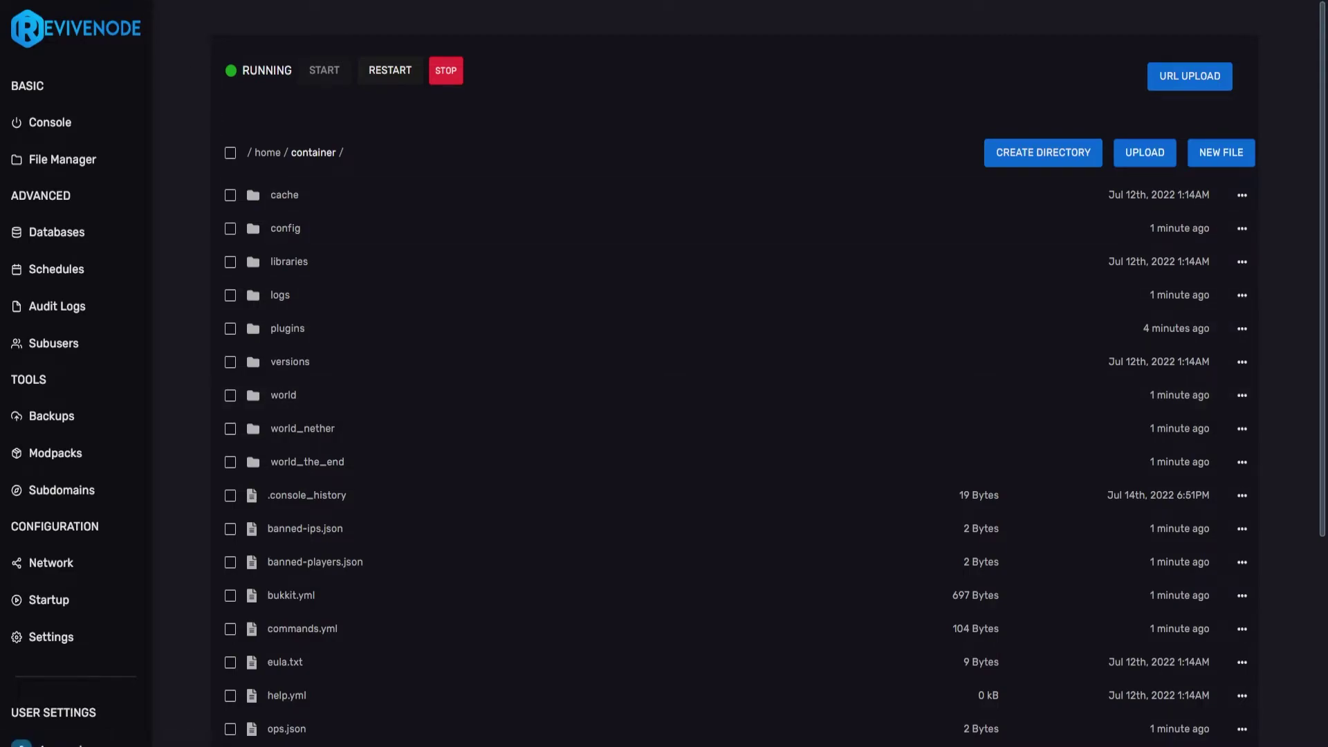
{"action": "key", "text": "ctrl+w"}
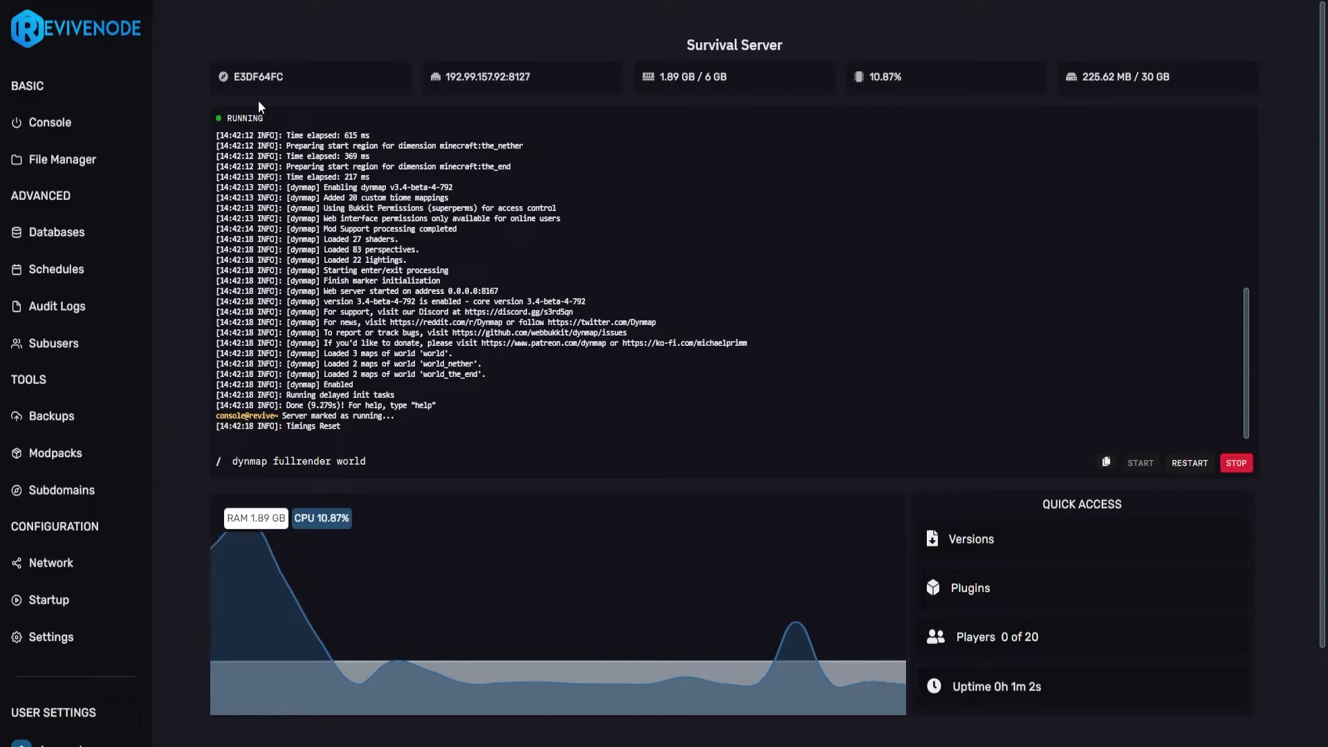
{"action": "double_click", "coordinate": [356, 462]}
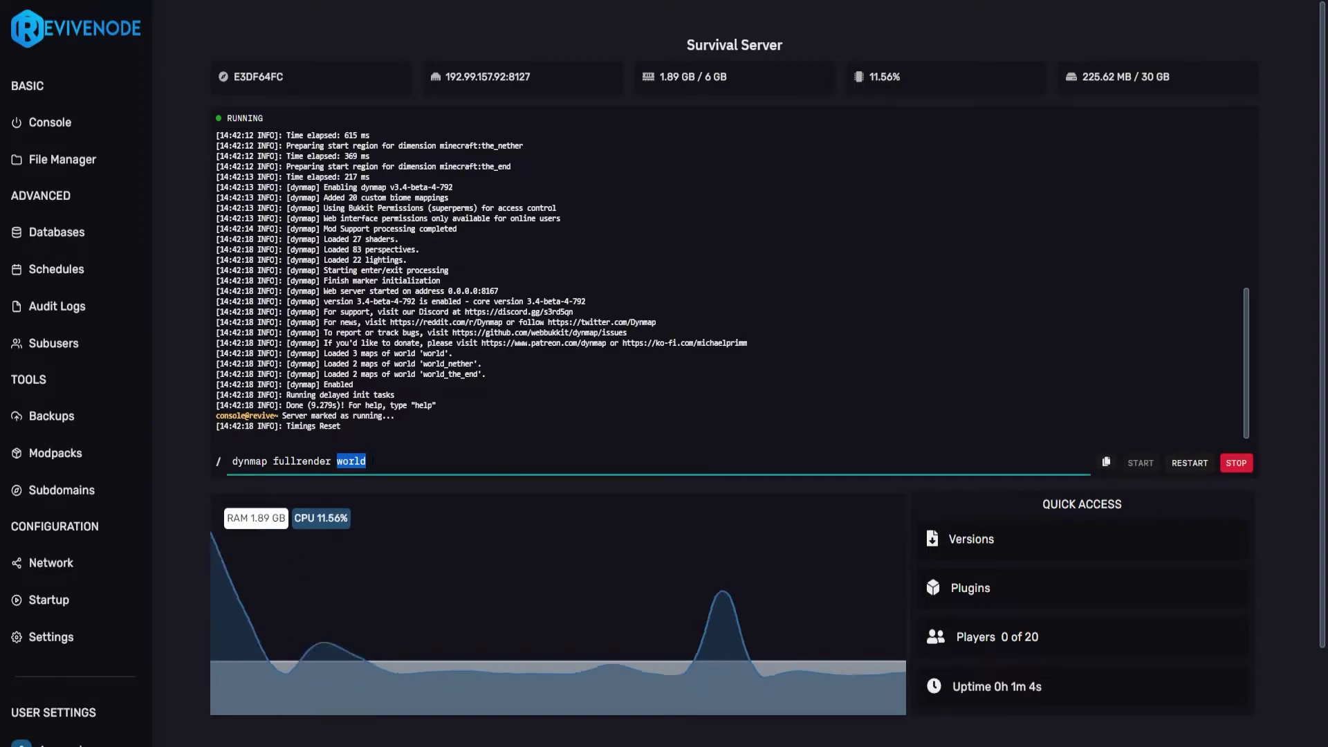
{"action": "left_click", "coordinate": [578, 463]}
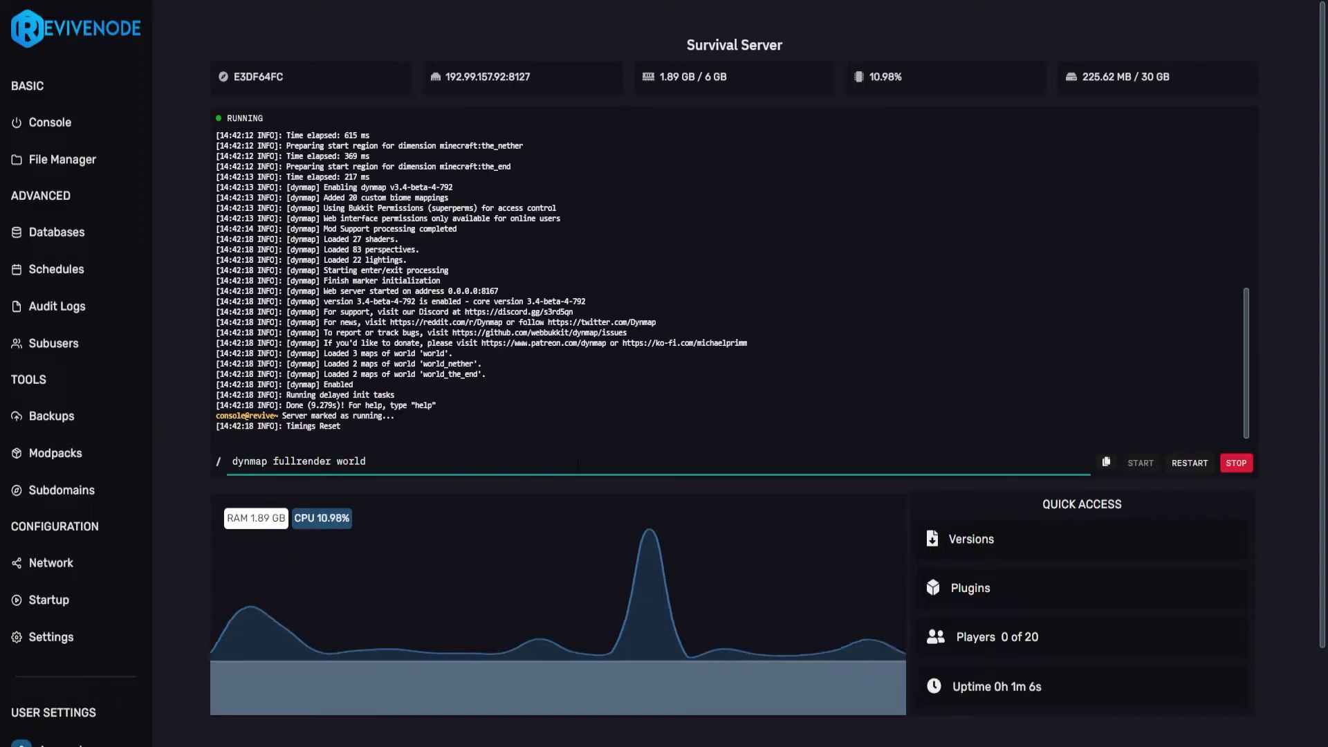
{"action": "key", "text": "Return"}
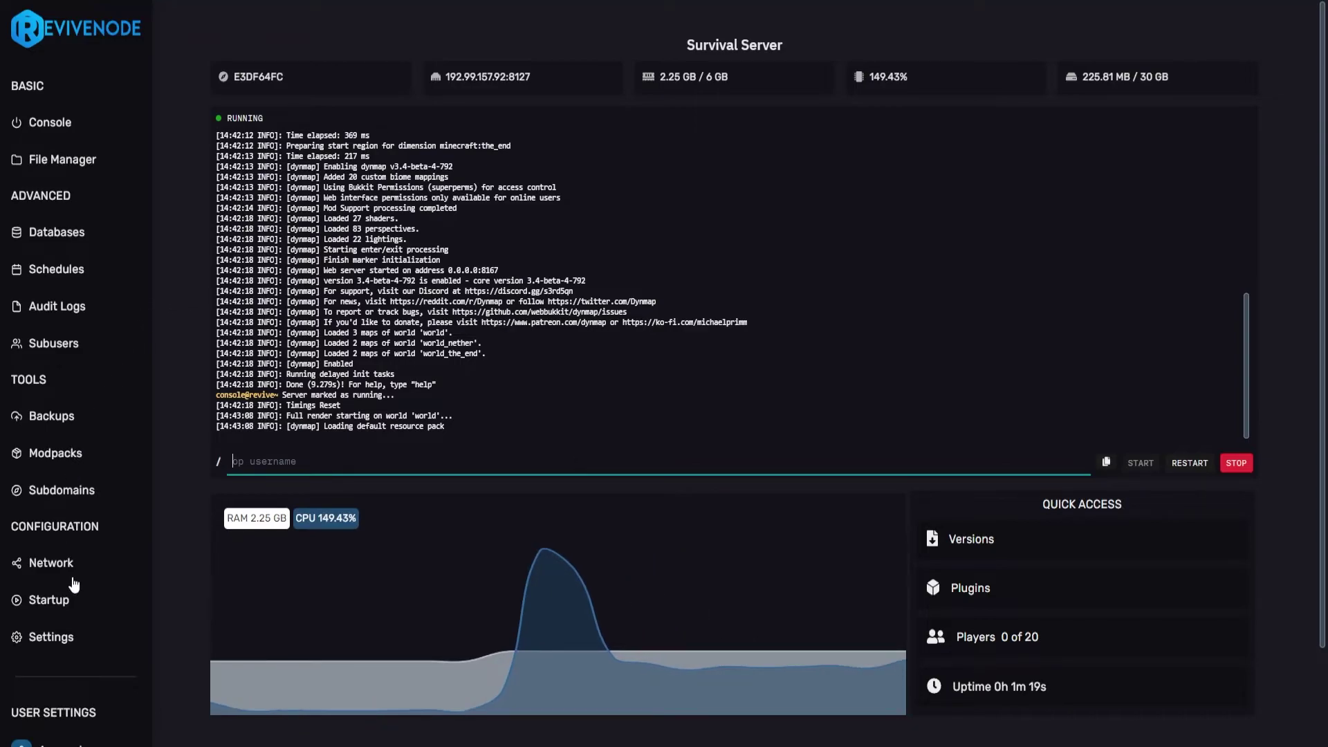
Step: Copy the server IP 192.99.157.92 from the network allocations page
{"action": "left_click", "coordinate": [72, 574]}
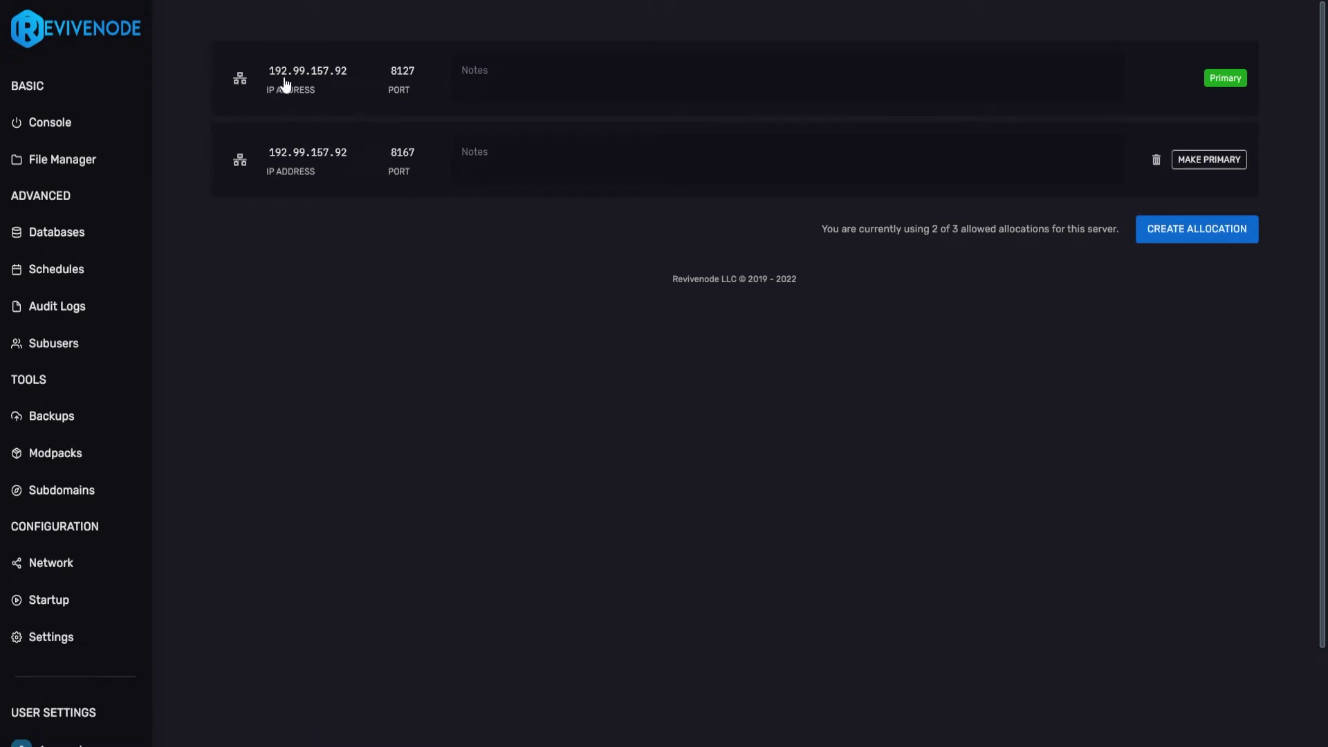
{"action": "left_click_drag", "start_coordinate": [272, 80], "coordinate": [350, 83]}
{"action": "key", "text": "ctrl+c"}
Step: Compose the address 192.99.157.92:8167 in Notepad and select it
{"action": "key", "text": "Return"}
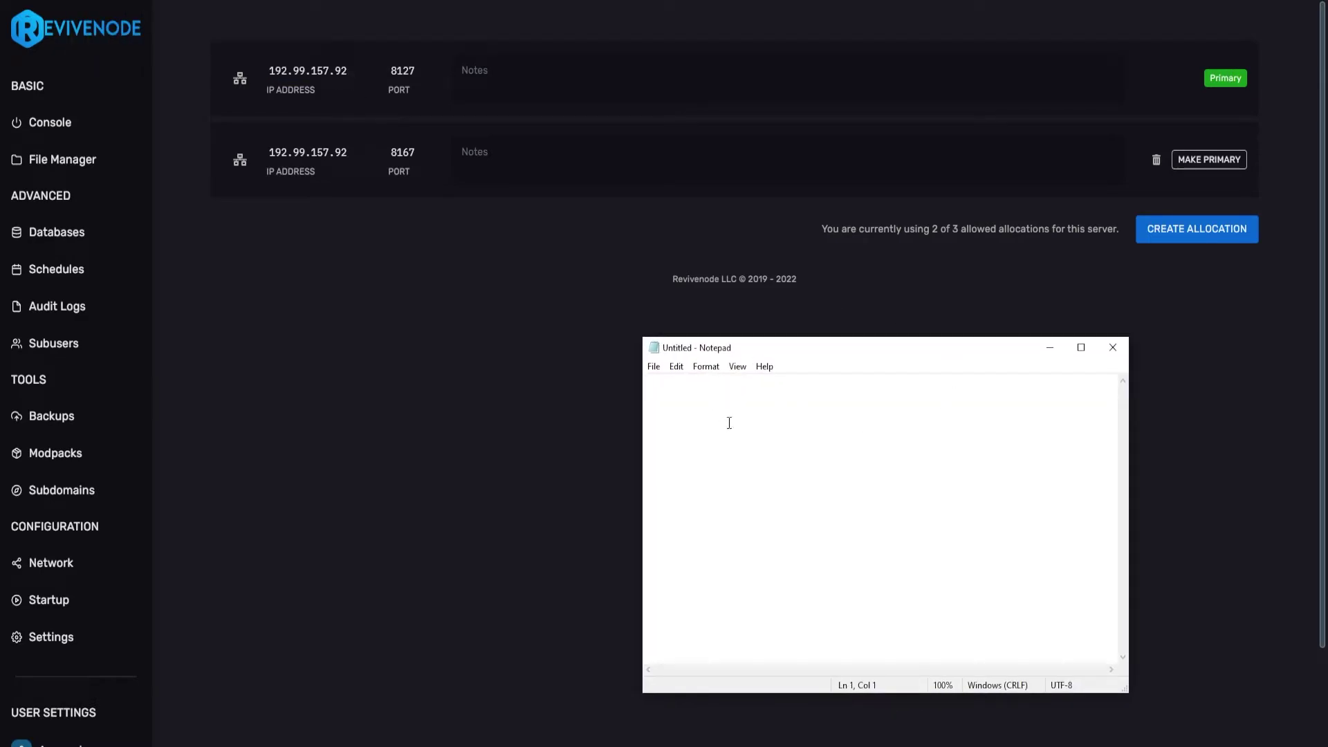
{"action": "key", "text": "ctrl+v"}
{"action": "type", "text": ":"}
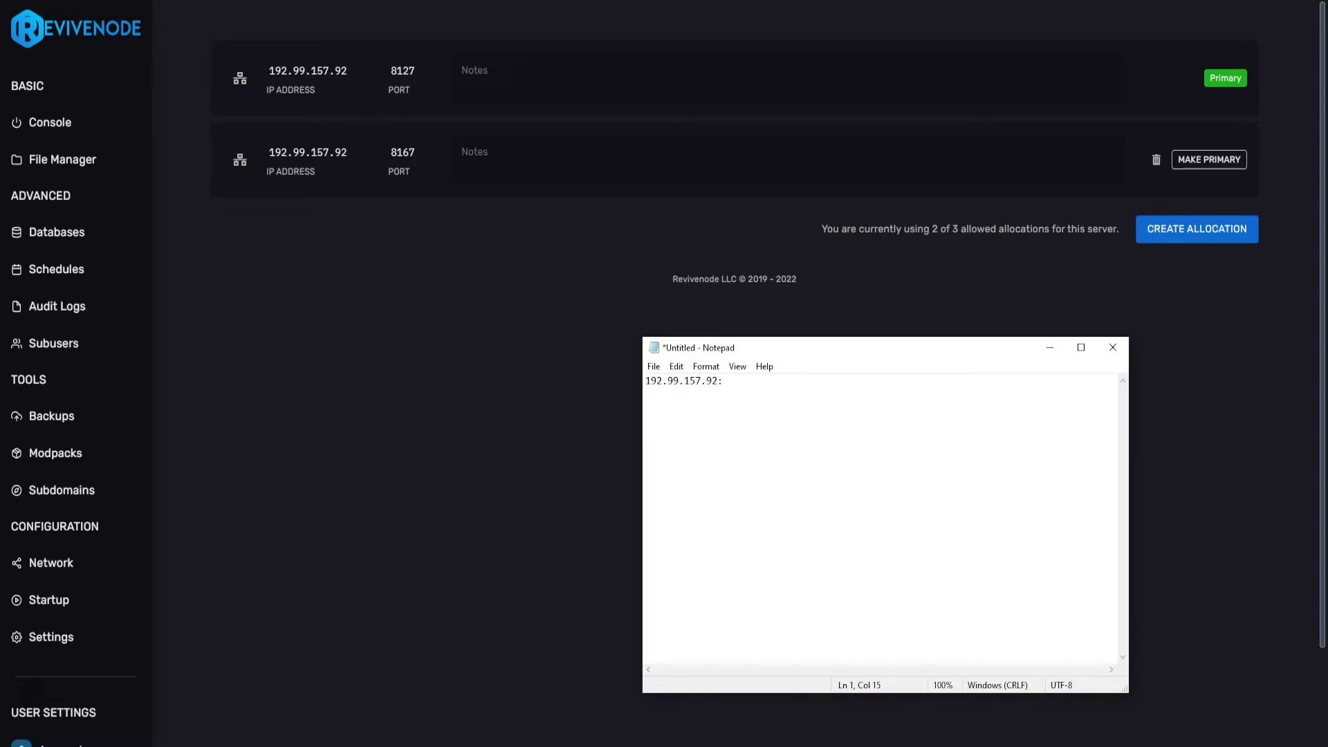
{"action": "type", "text": "8167"}
{"action": "left_click_drag", "start_coordinate": [736, 391], "coordinate": [628, 386]}
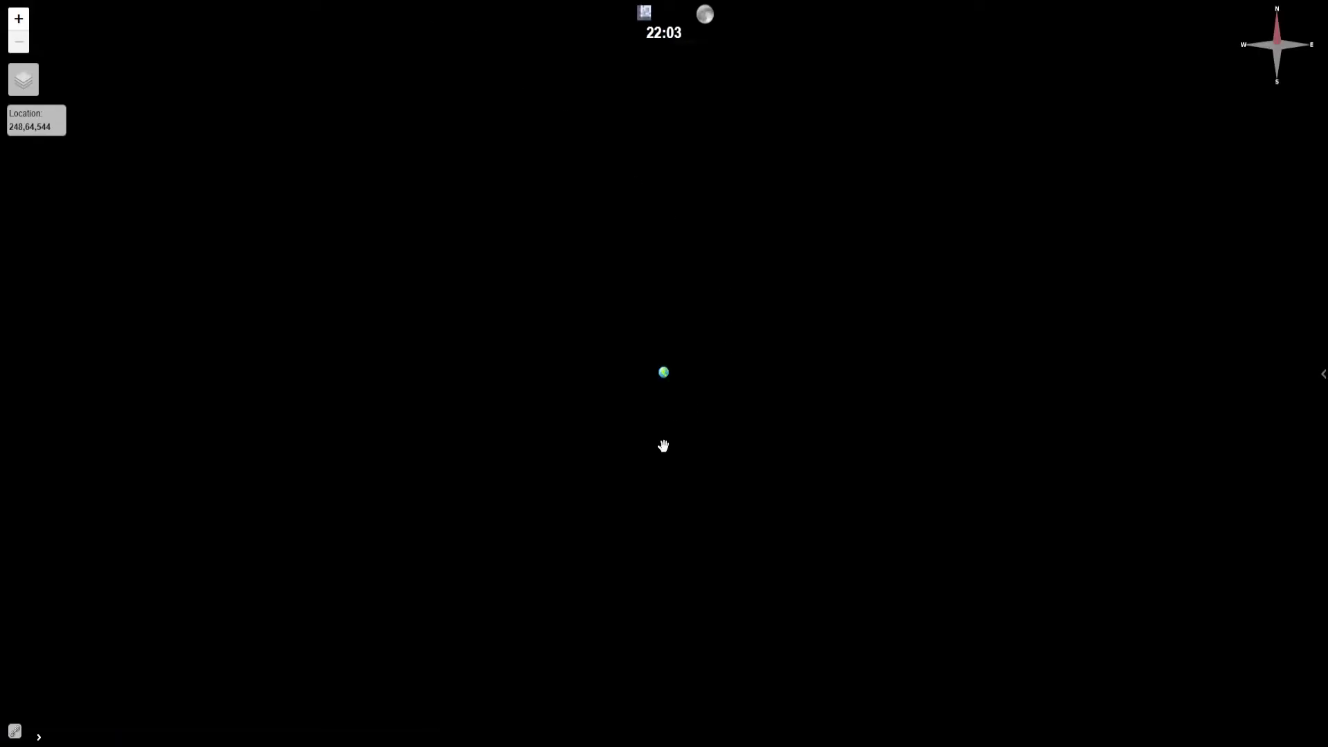
Step: Zoom and pan the web map to view the rendered forest, beach and sea
{"action": "scroll", "coordinate": [593, 365], "scroll_direction": "up", "scroll_amount": 5}
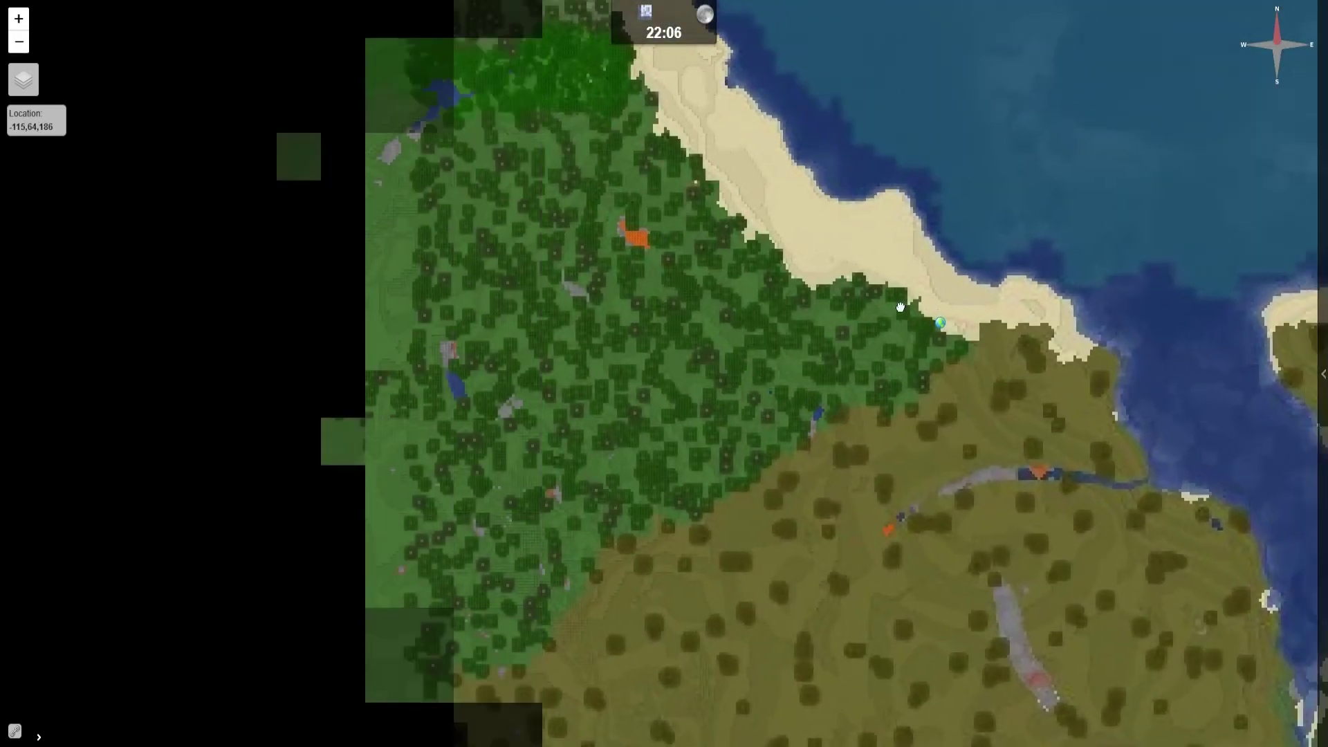
{"action": "left_click_drag", "start_coordinate": [885, 308], "coordinate": [746, 311]}
{"action": "scroll", "coordinate": [746, 325], "scroll_direction": "down", "scroll_amount": 2}
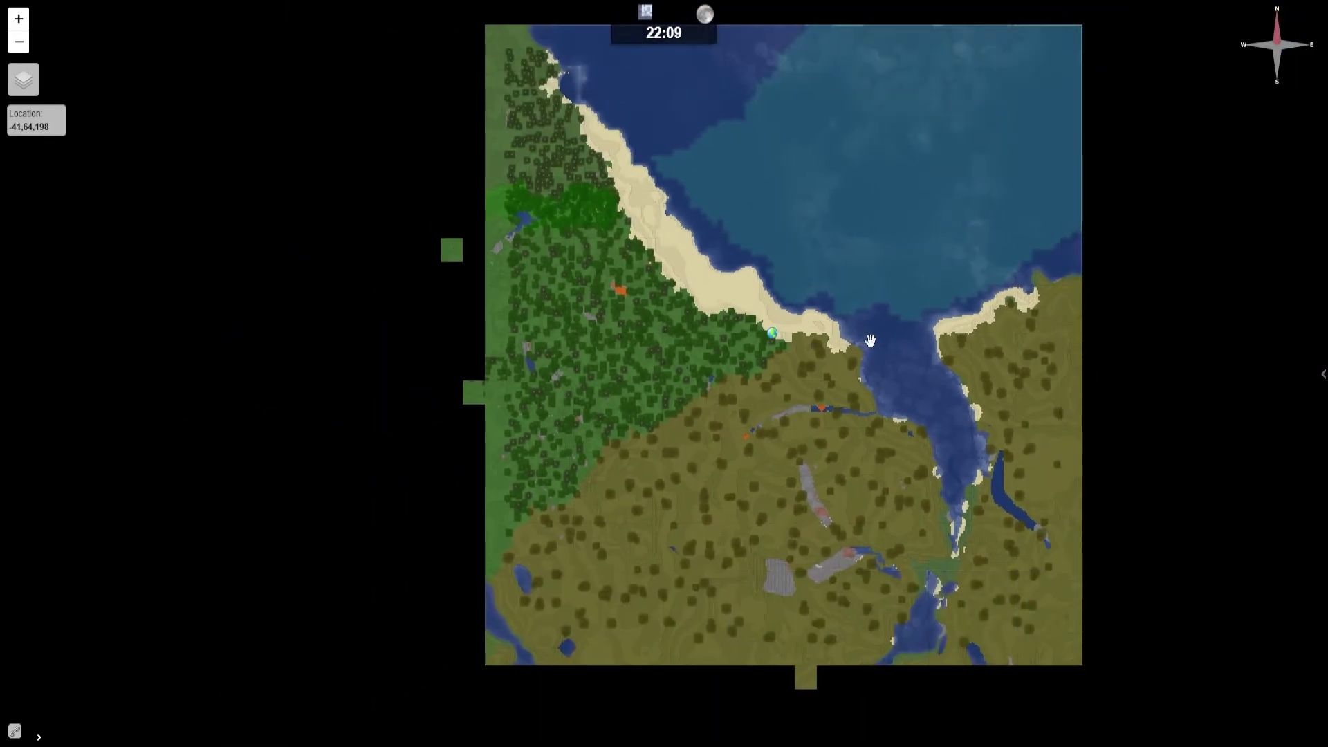
{"action": "scroll", "coordinate": [824, 365], "scroll_direction": "up", "scroll_amount": 1}
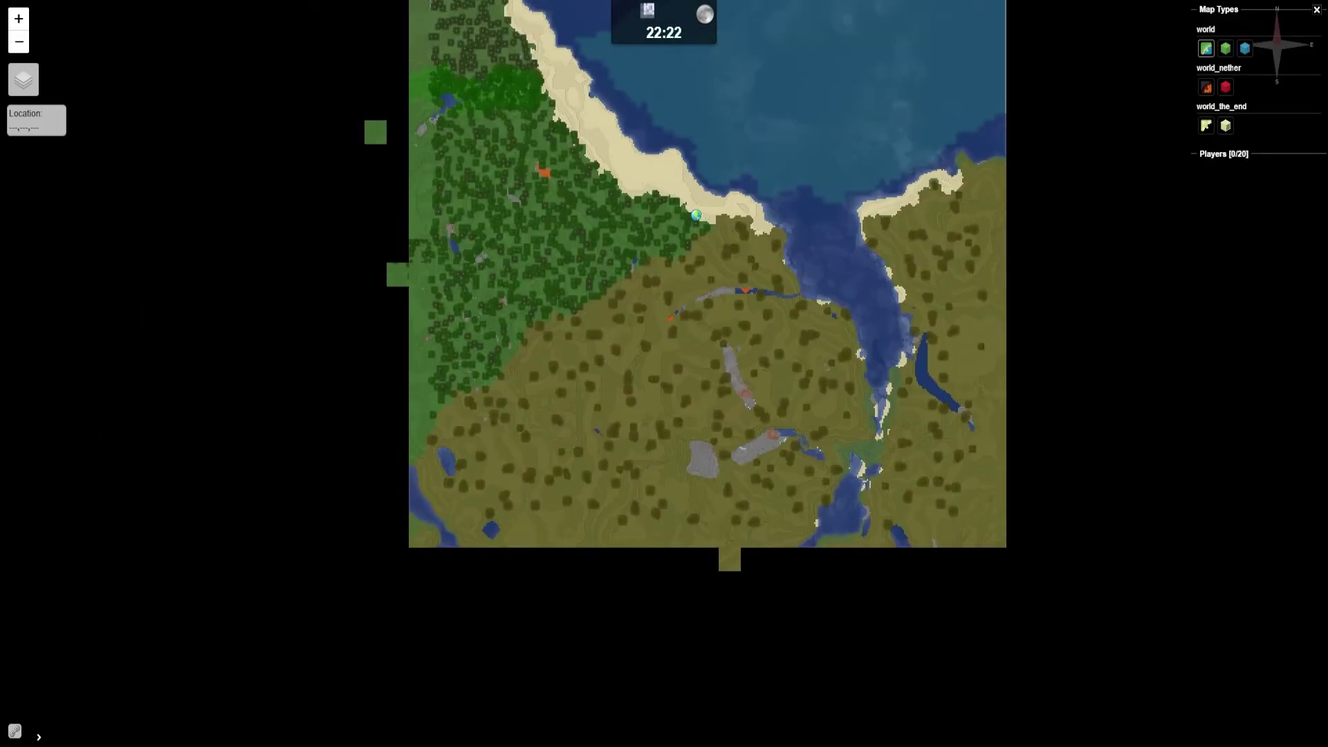
Step: Switch 'world' to its 3-D surface map and pan across the river and ravines
{"action": "left_click", "coordinate": [1226, 48]}
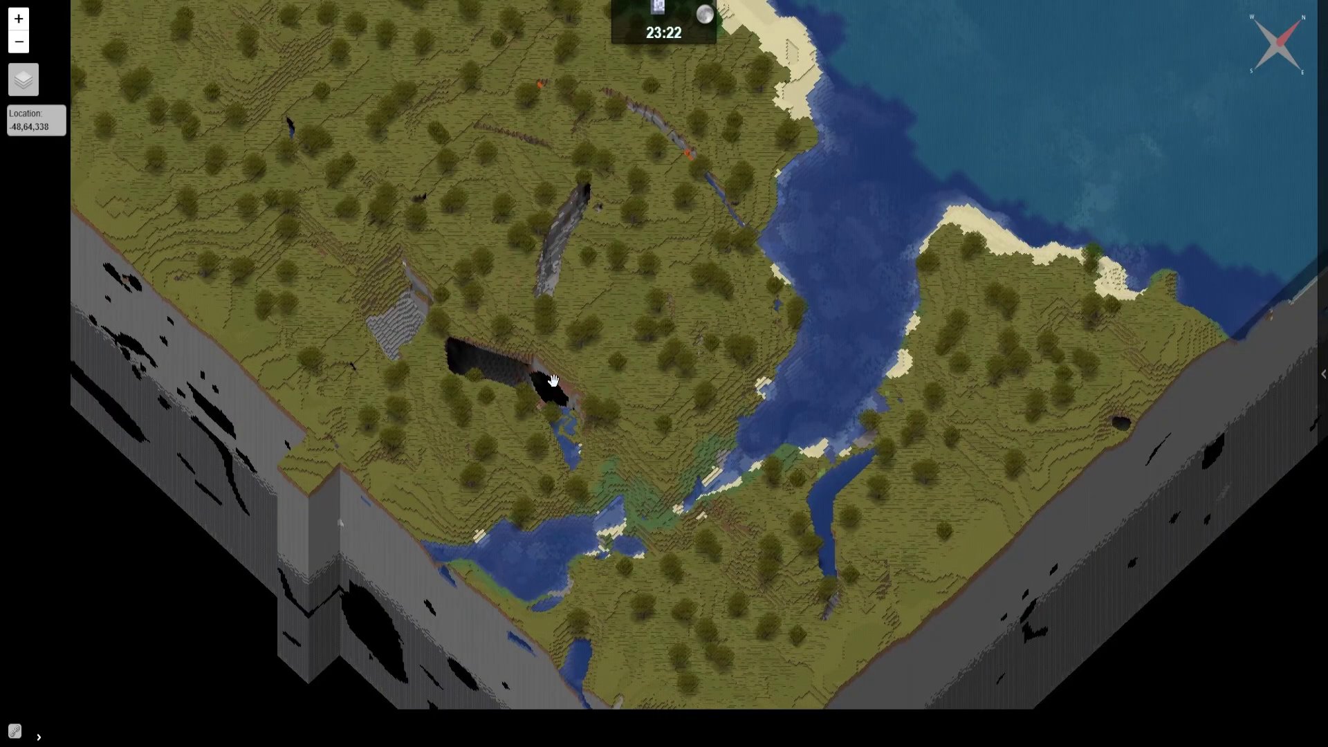
{"action": "left_click_drag", "start_coordinate": [548, 376], "coordinate": [732, 404]}
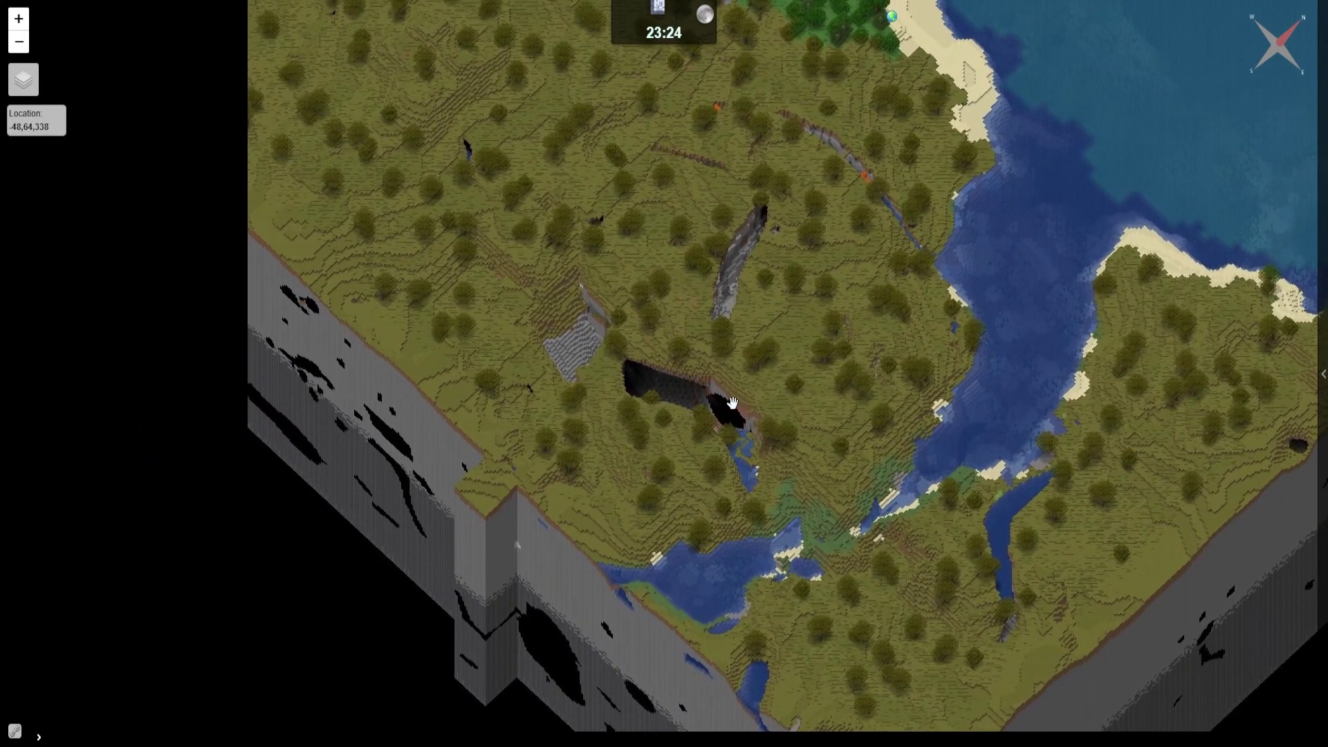
{"action": "left_click_drag", "start_coordinate": [824, 329], "coordinate": [693, 438]}
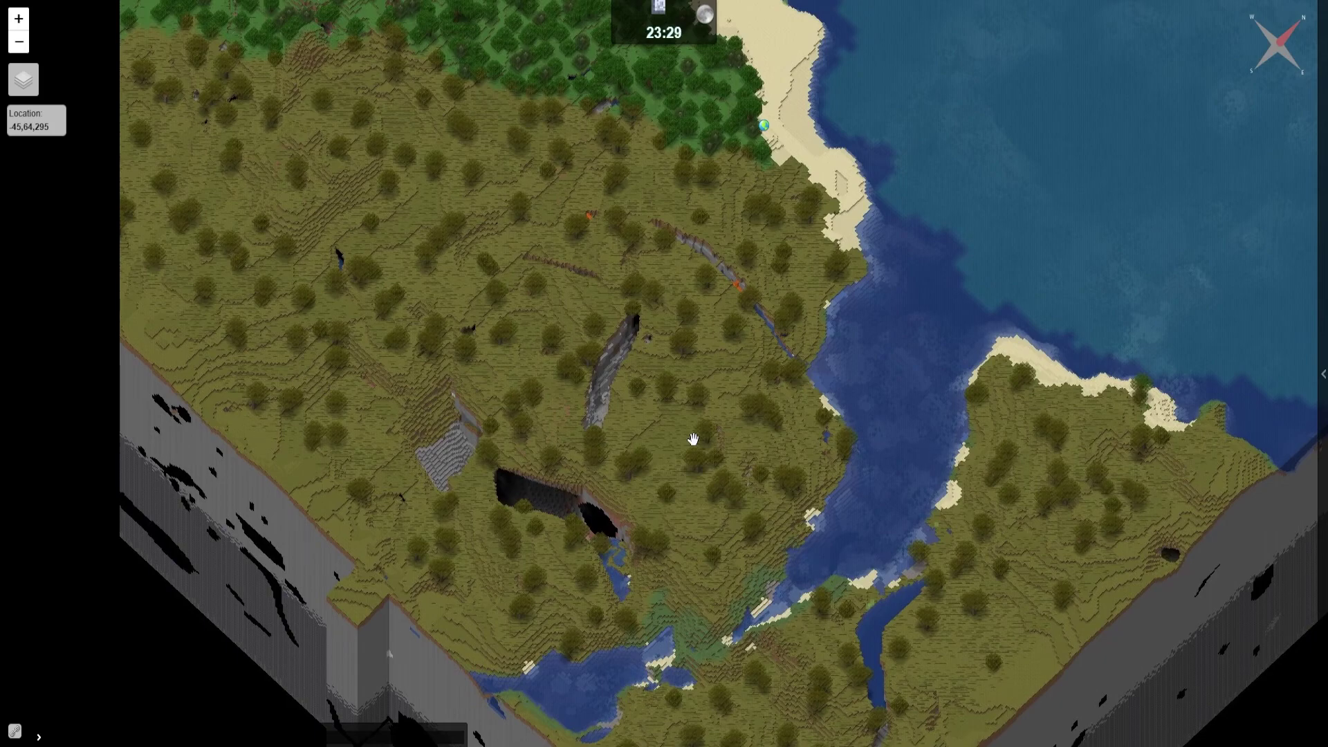